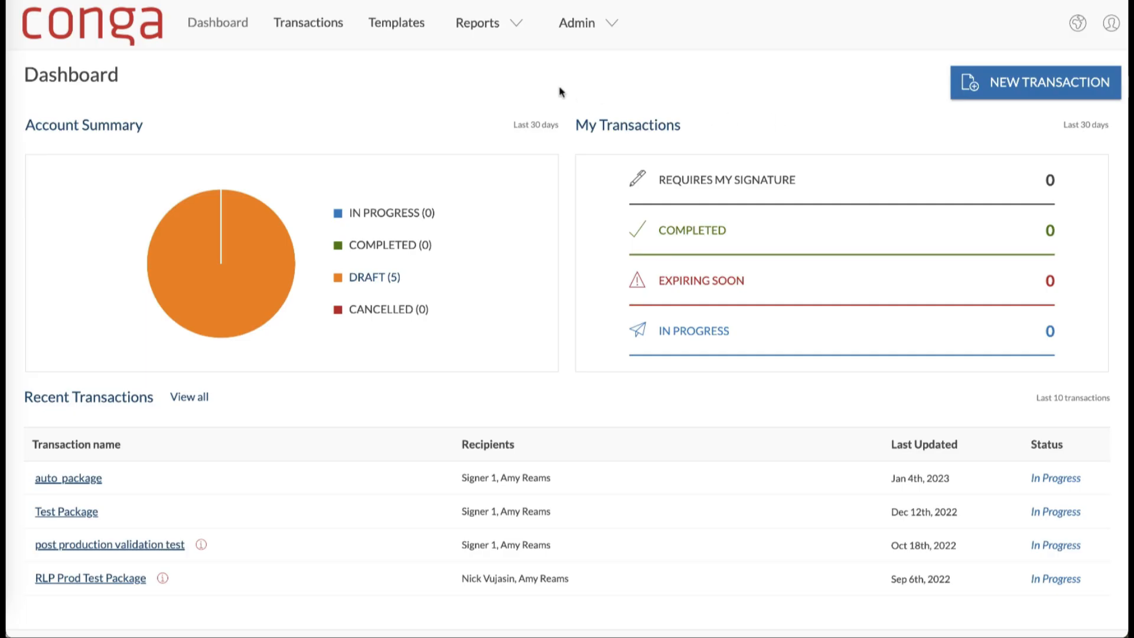
- Create a new transaction named SOW - ROGBON, keeping the default In-Person eSigning type
scroll(291, 123, down, 1)
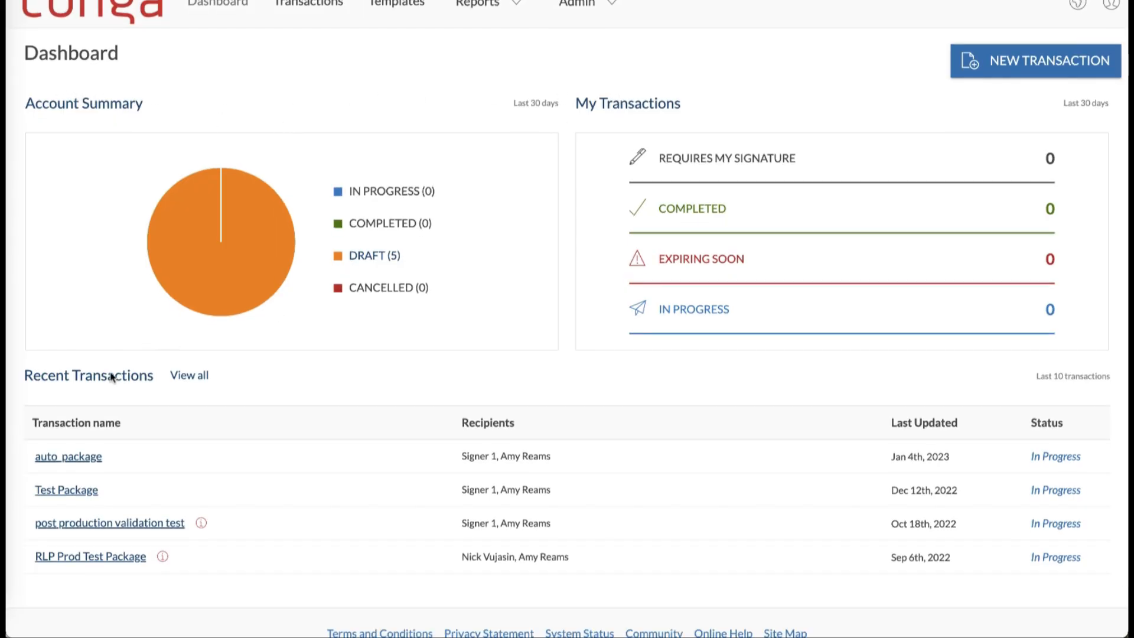
scroll(627, 72, up, 1)
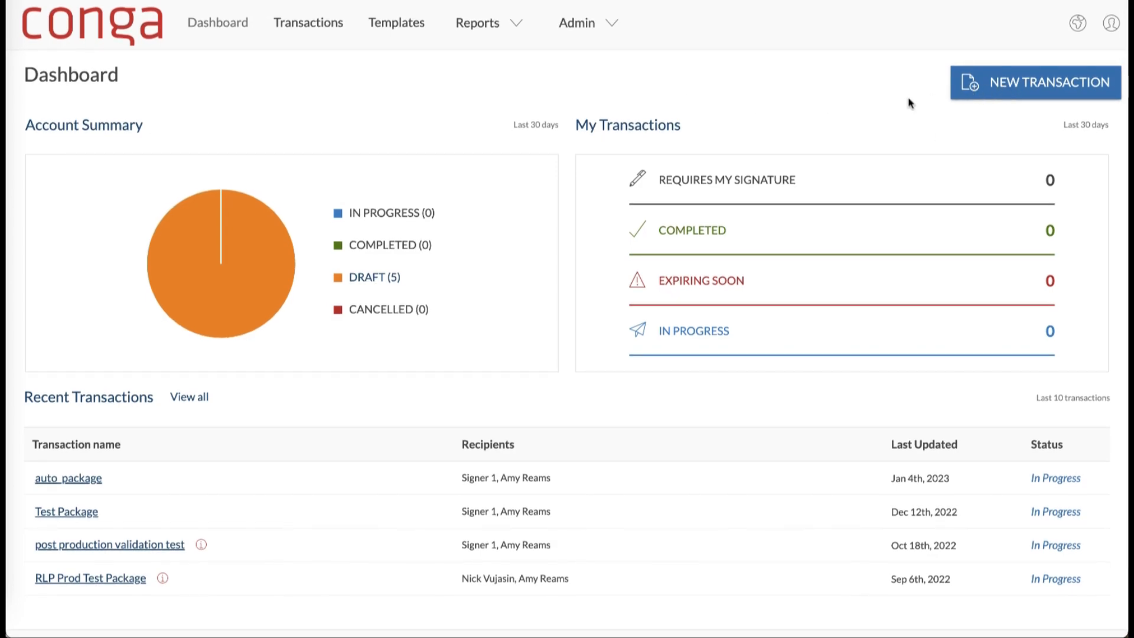
click(997, 87)
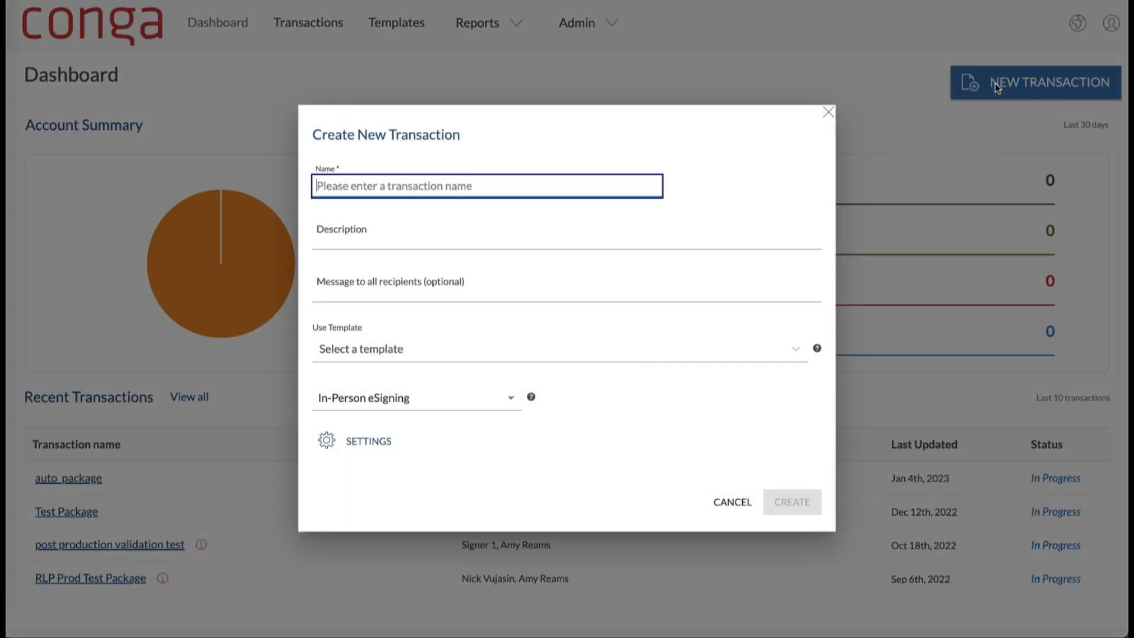
text(SOQ)
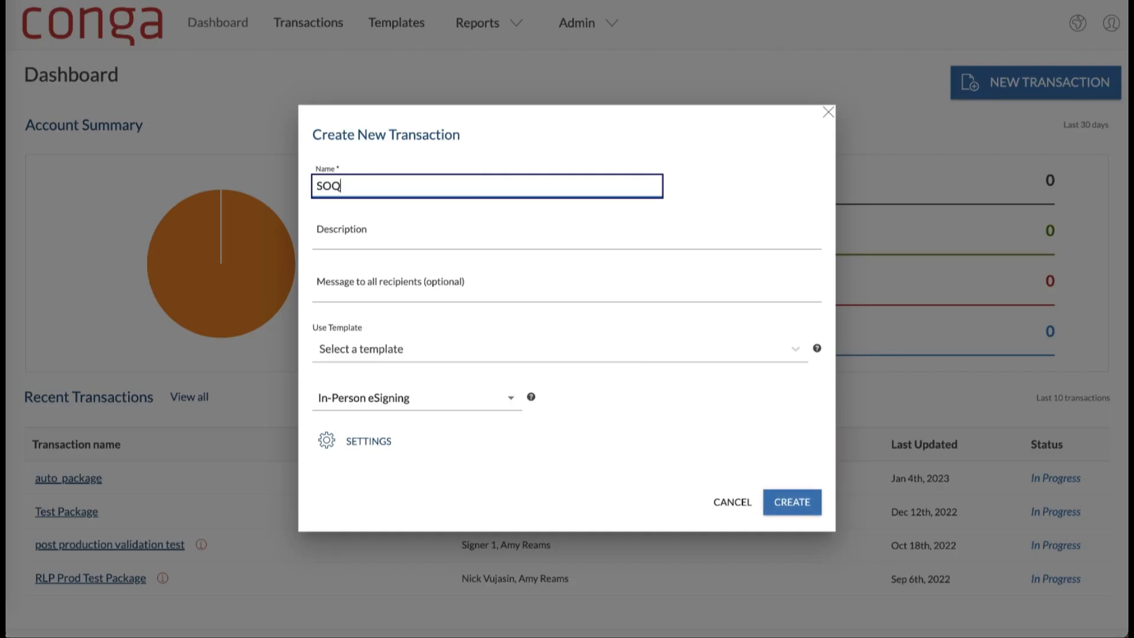
key(BackSpace)
text(W)
text( - RE)
key(BackSpace)
text(OGBON)
click(793, 509)
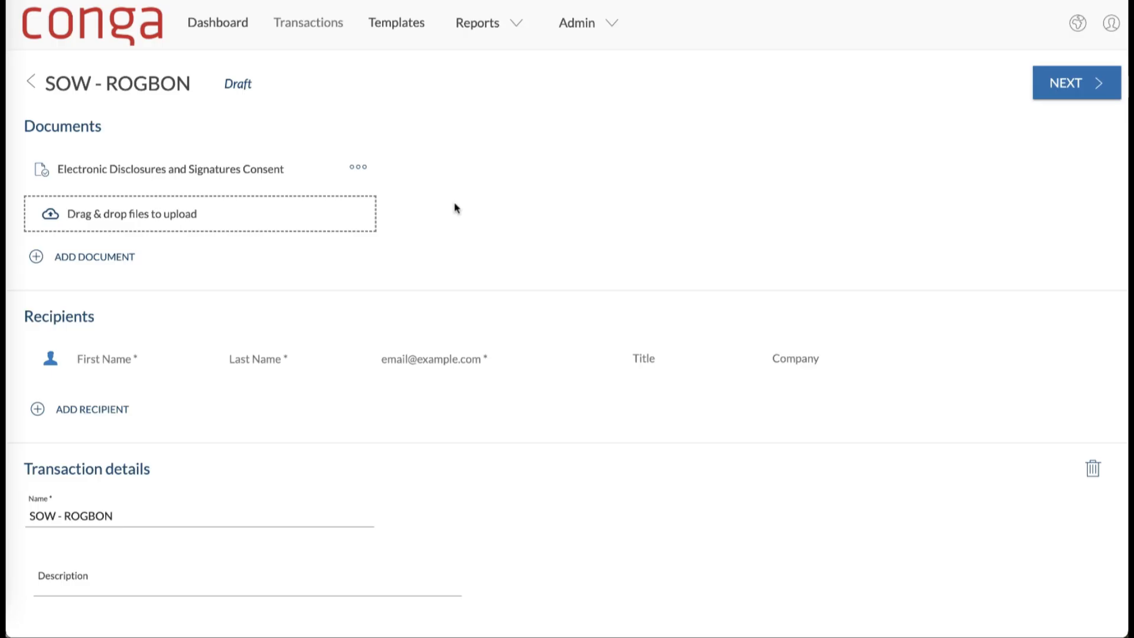
- Upload SOW.docx to the transaction's documents and add the saved CFO contact as its recipient
click(114, 256)
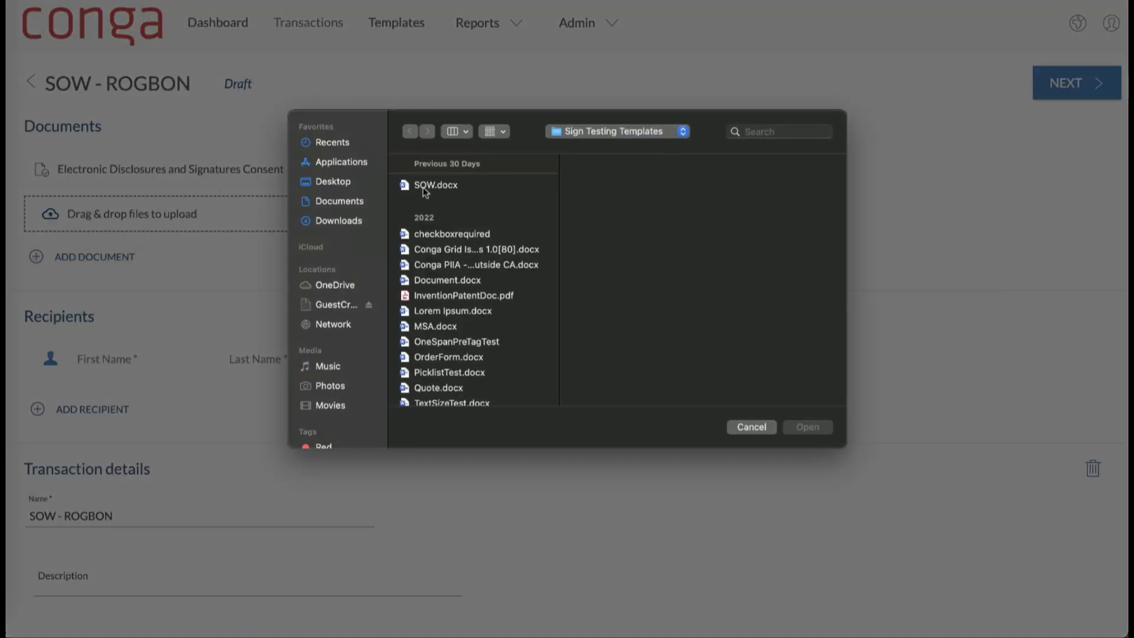
double_click(424, 185)
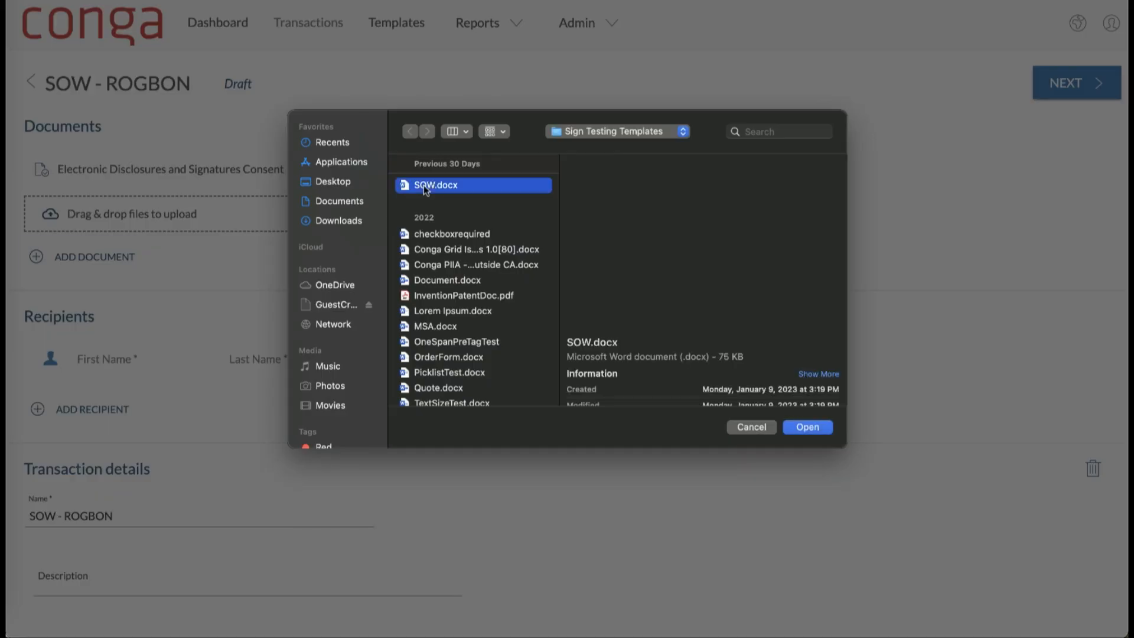
scroll(536, 260, down, 3)
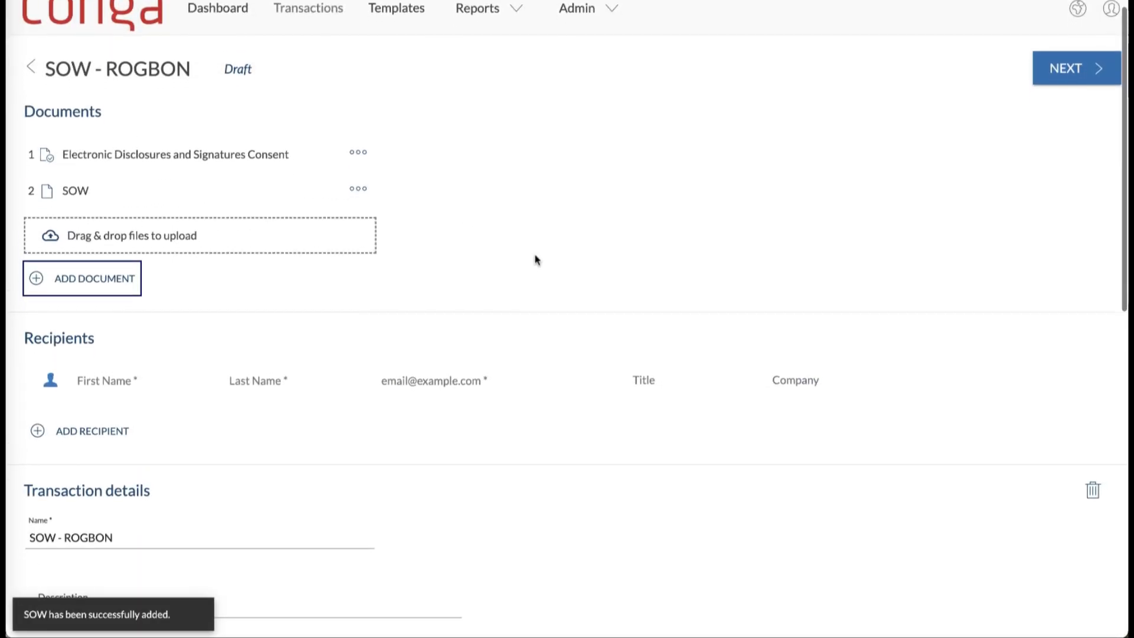
scroll(536, 260, down, 4)
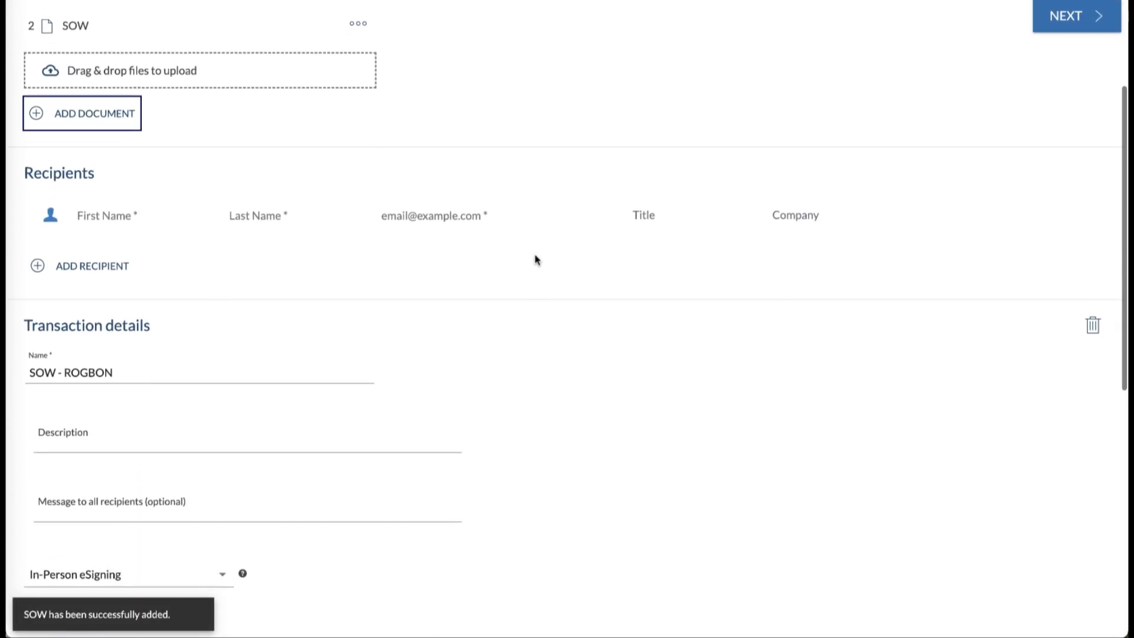
click(118, 192)
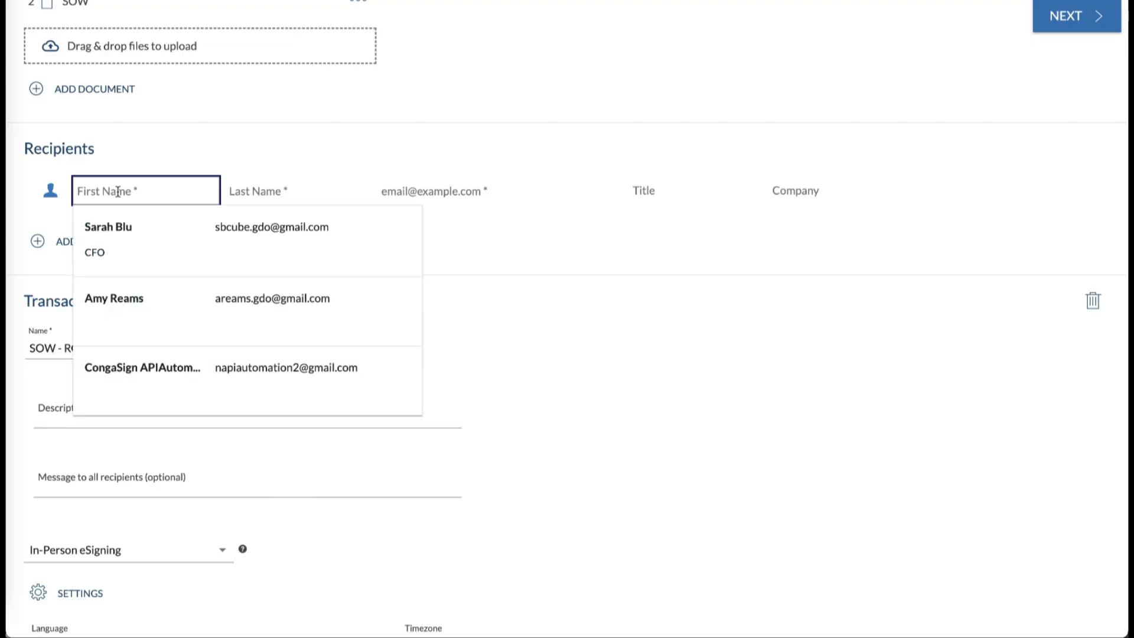
click(132, 229)
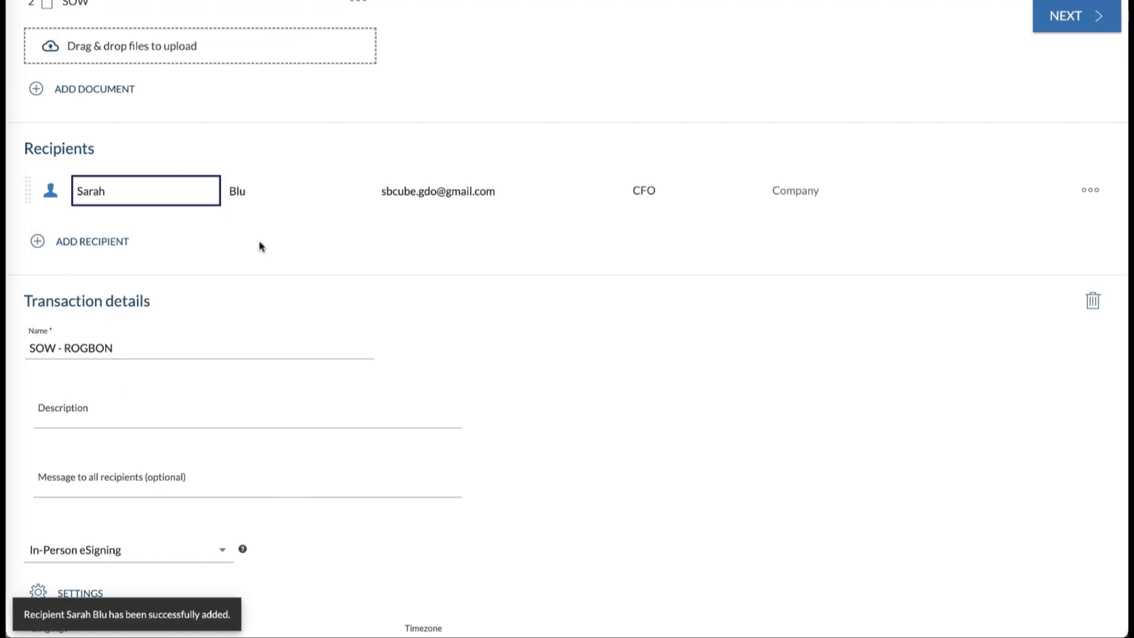
- Review the transaction details and settings without changing them, and continue to the field placement view
scroll(261, 247, down, 3)
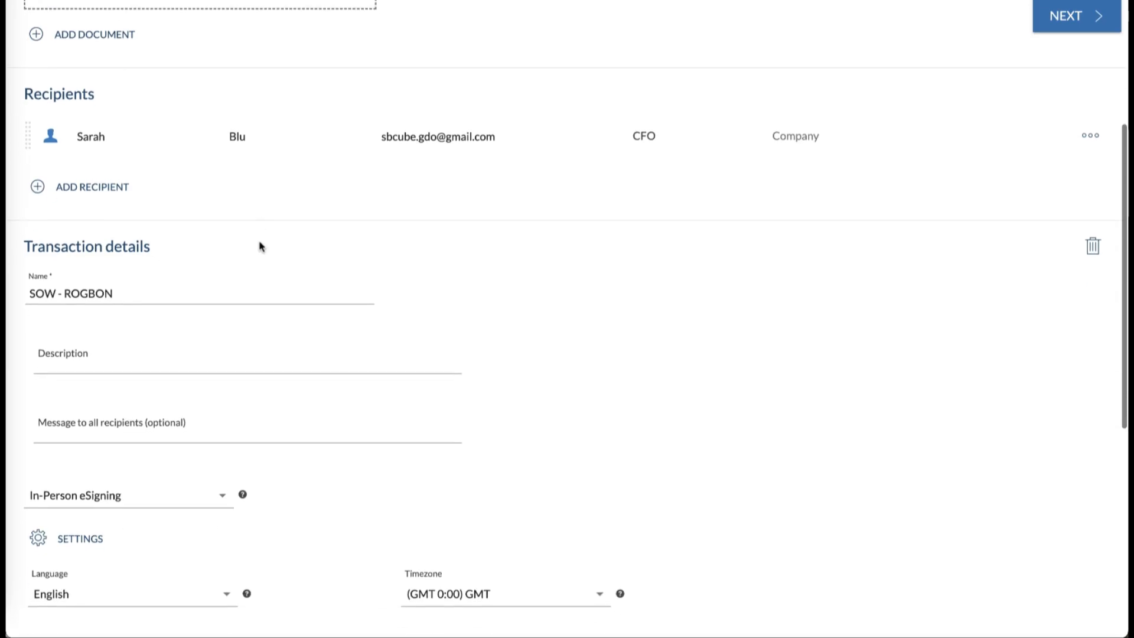
scroll(261, 246, down, 3)
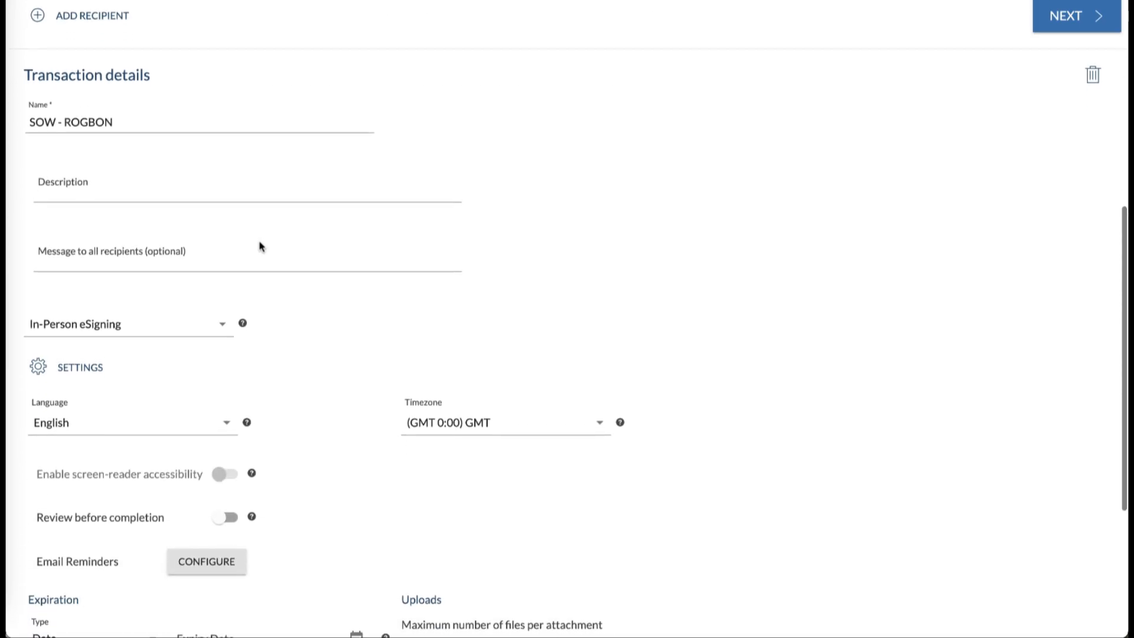
scroll(262, 246, down, 2)
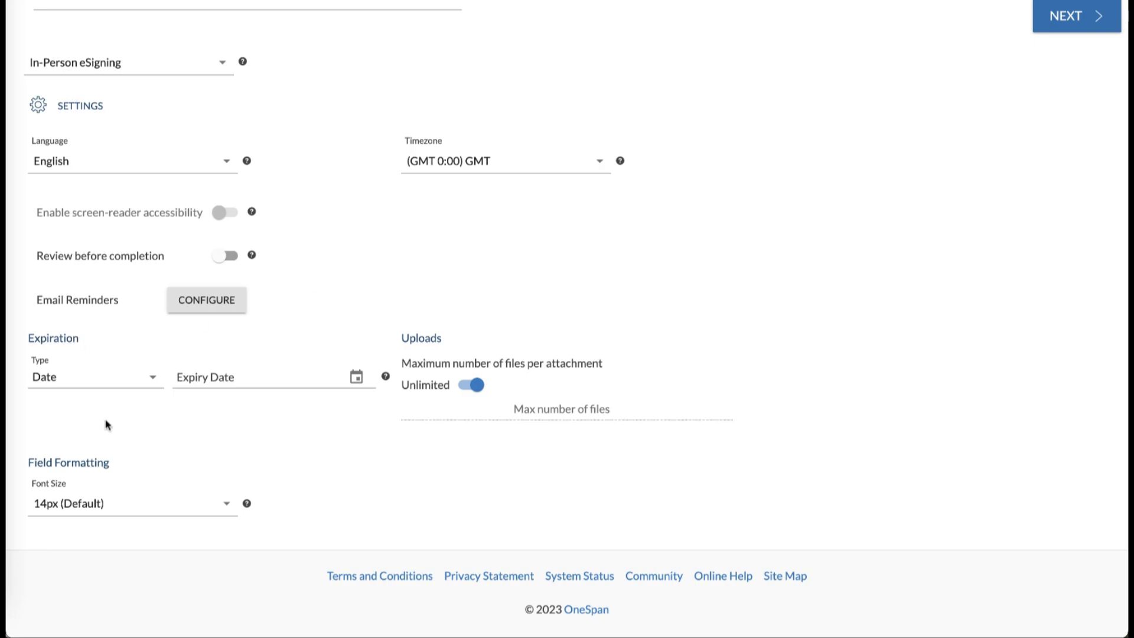
scroll(362, 357, up, 1)
scroll(363, 357, up, 1)
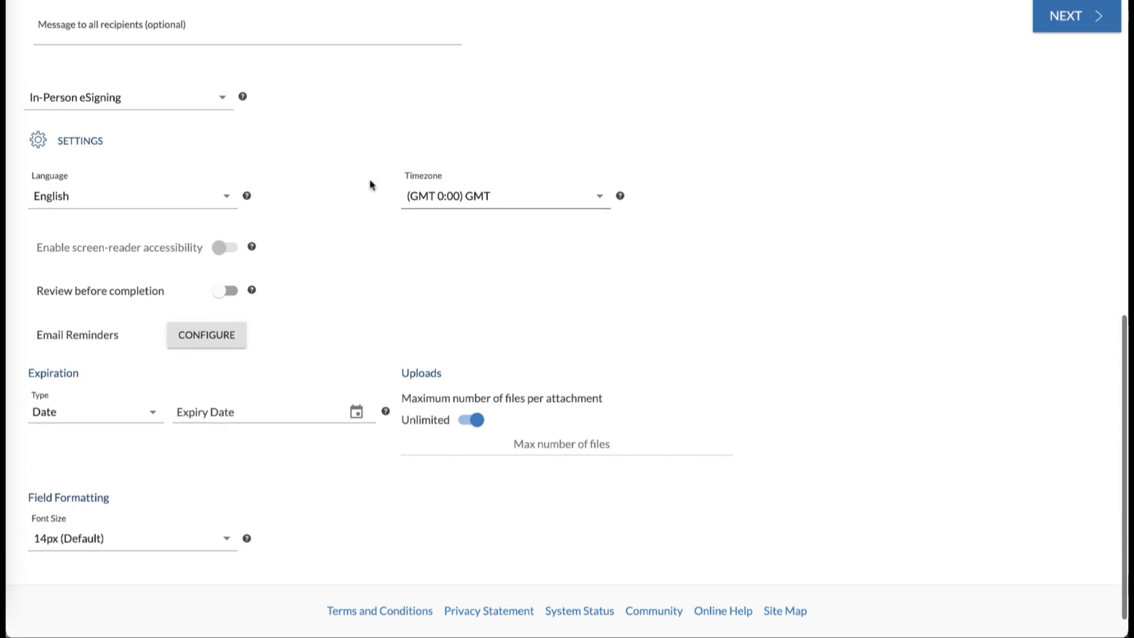
scroll(418, 337, up, 15)
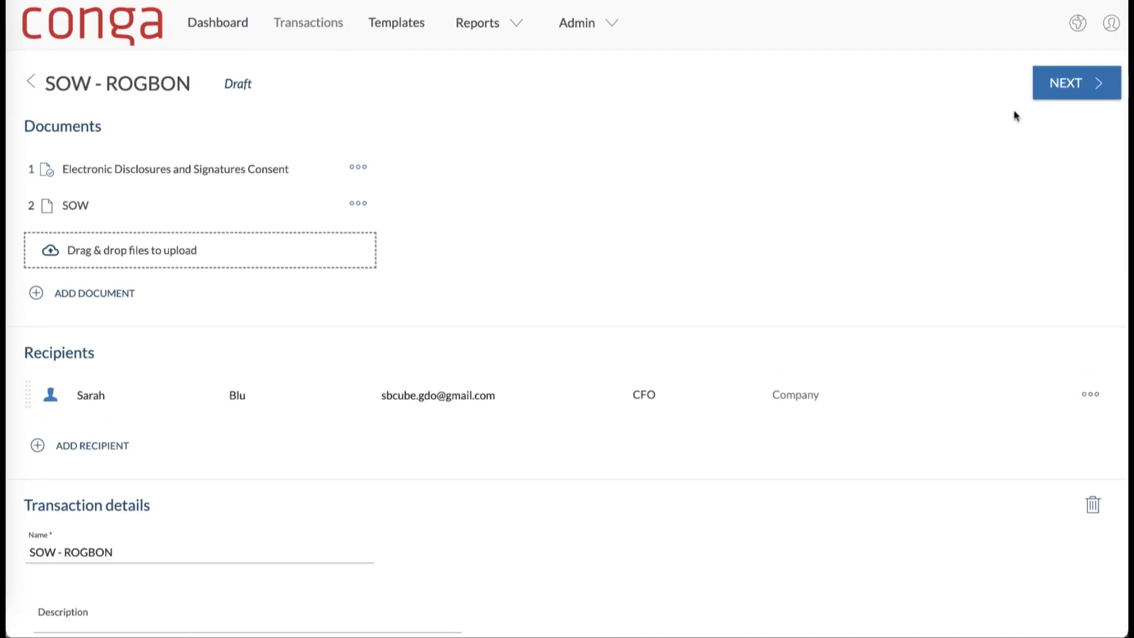
click(1048, 87)
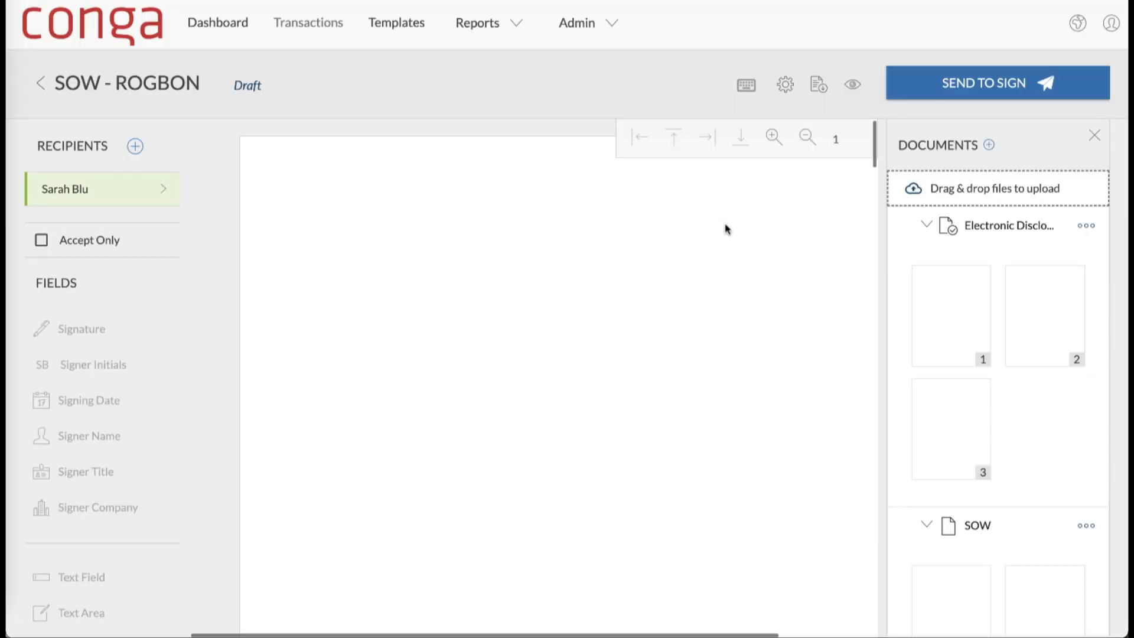
- Place a Click-to-Sign signature field for the recipient on the By line under Murray, Vandervort and Walker on SOW page 3
scroll(726, 229, down, 5)
scroll(726, 229, down, 2)
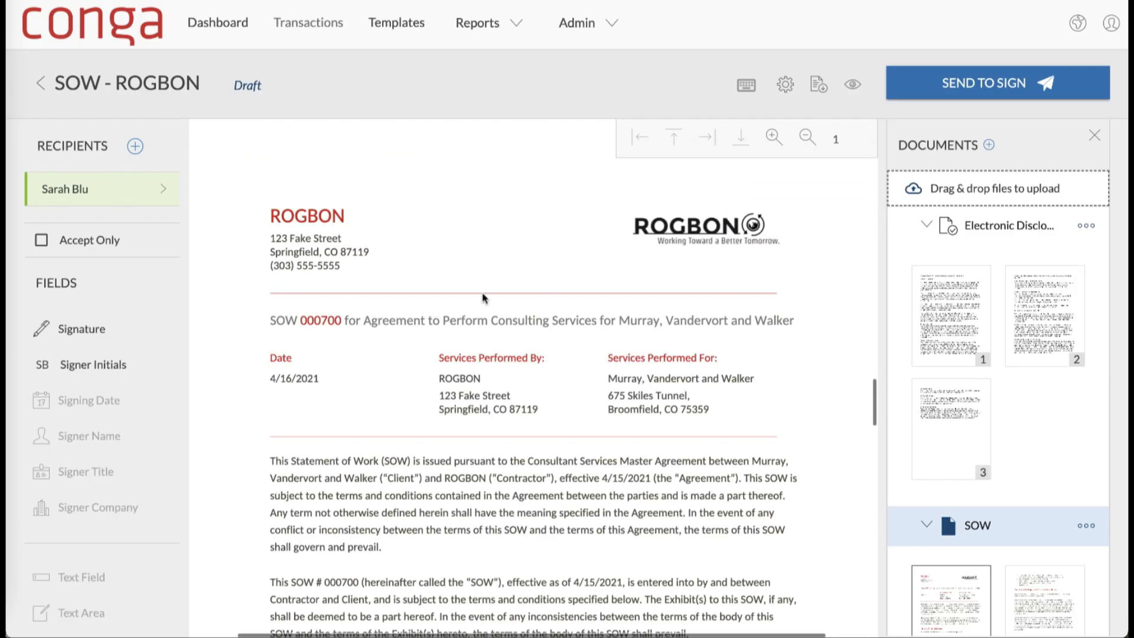
scroll(483, 298, down, 10)
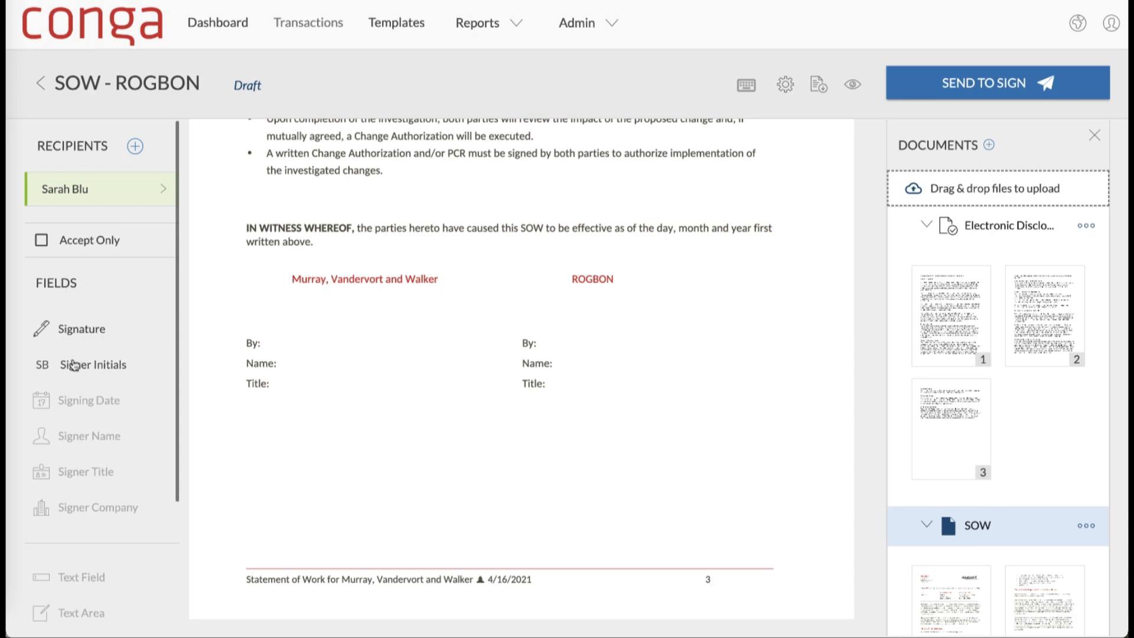
mouse_move(67, 334)
mouse_down()
mouse_move(352, 352)
mouse_move(382, 347)
mouse_move(368, 337)
mouse_move(380, 336)
mouse_up()
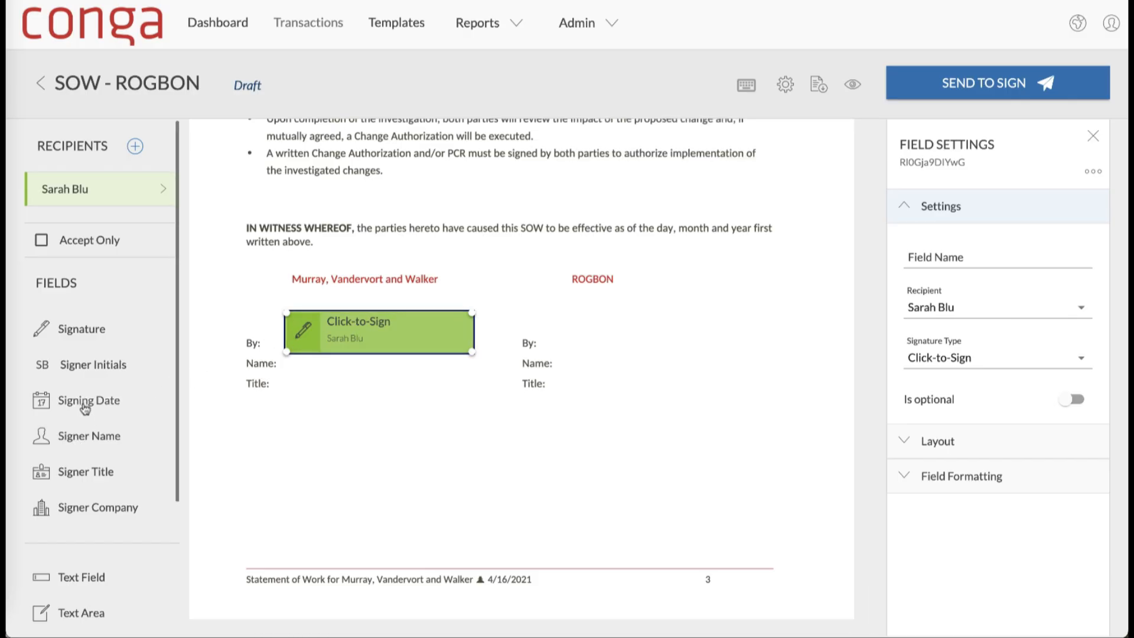
- Add Signer Name and Signer Title fields on the Name and Title lines below the signature, shrinking each to single-line height
drag(89, 435, 361, 386)
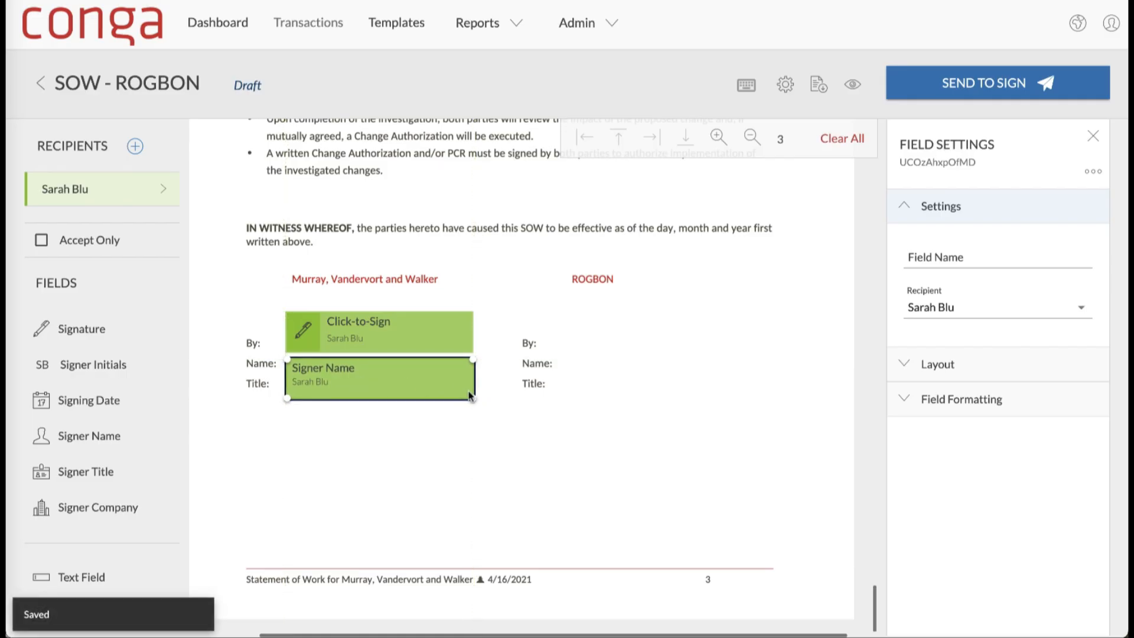
drag(473, 399, 473, 375)
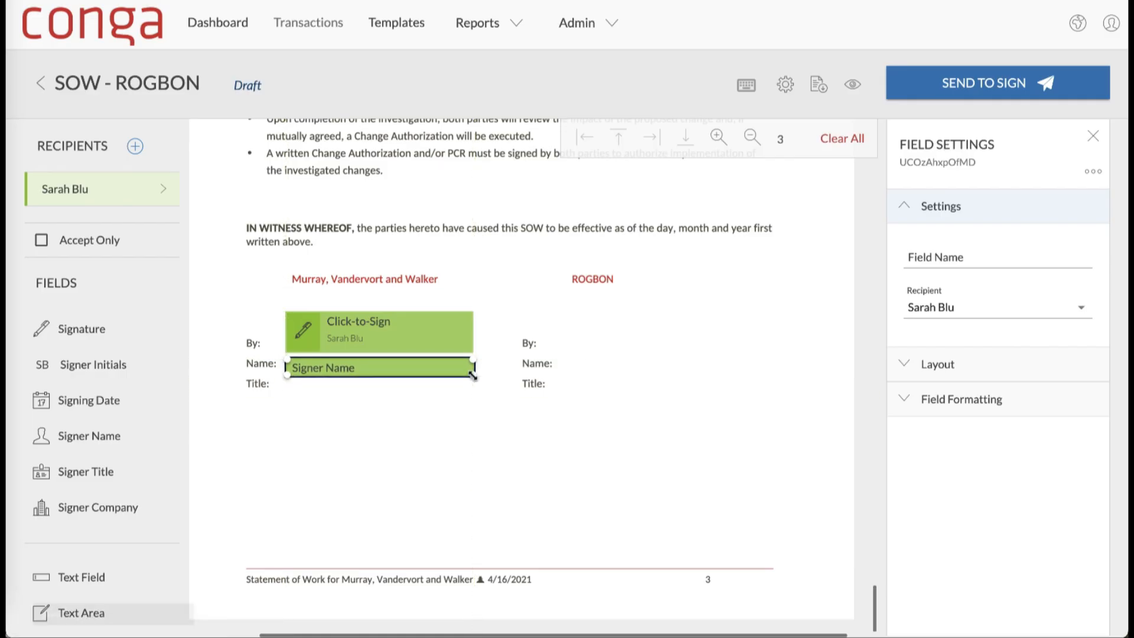
drag(96, 475, 379, 405)
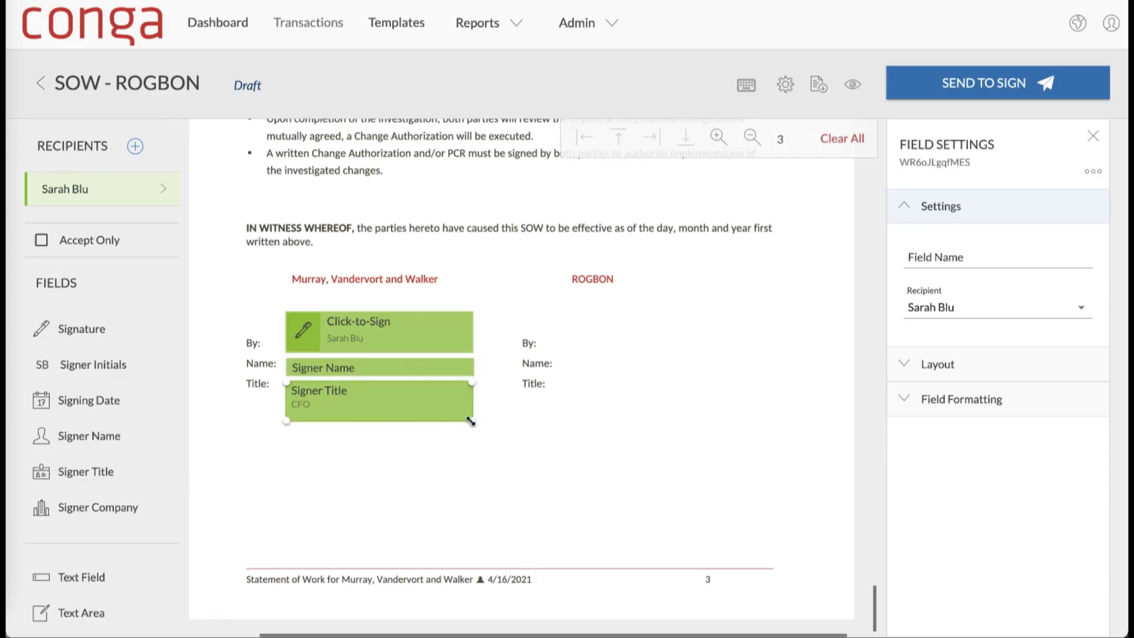
drag(471, 420, 468, 388)
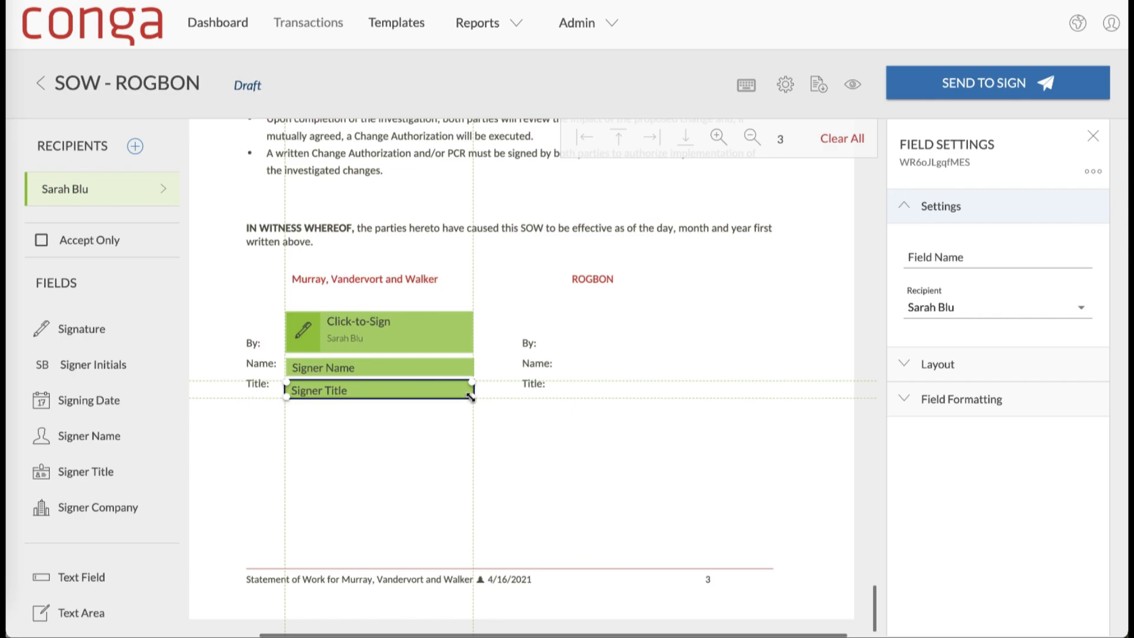
click(559, 433)
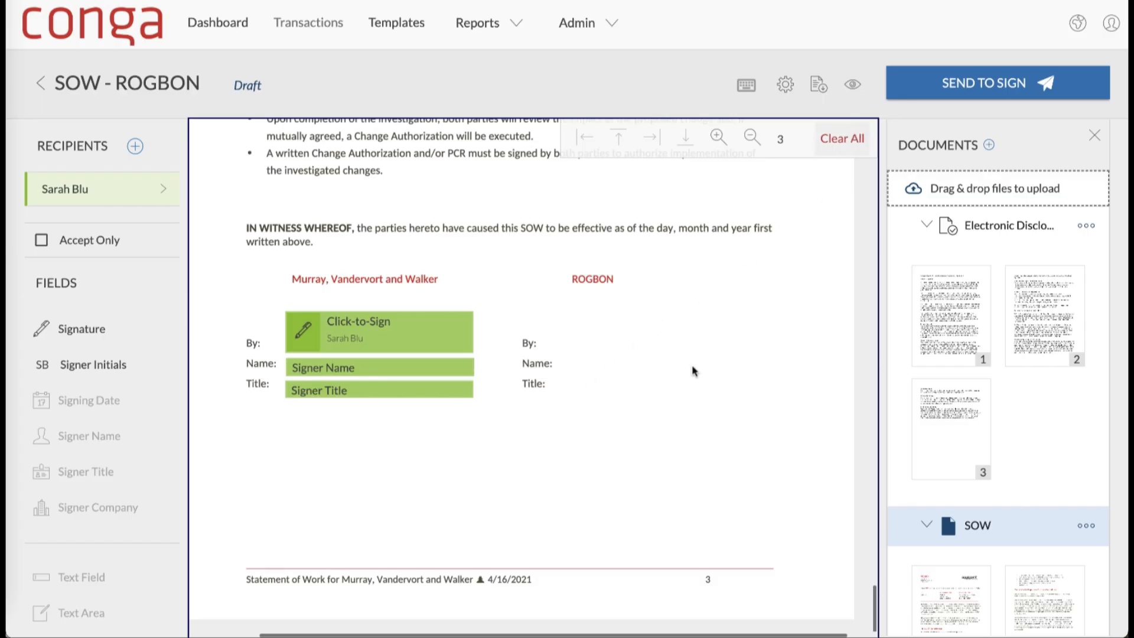
- Send the transaction to its recipient for signing and decline to start signing right away
click(930, 91)
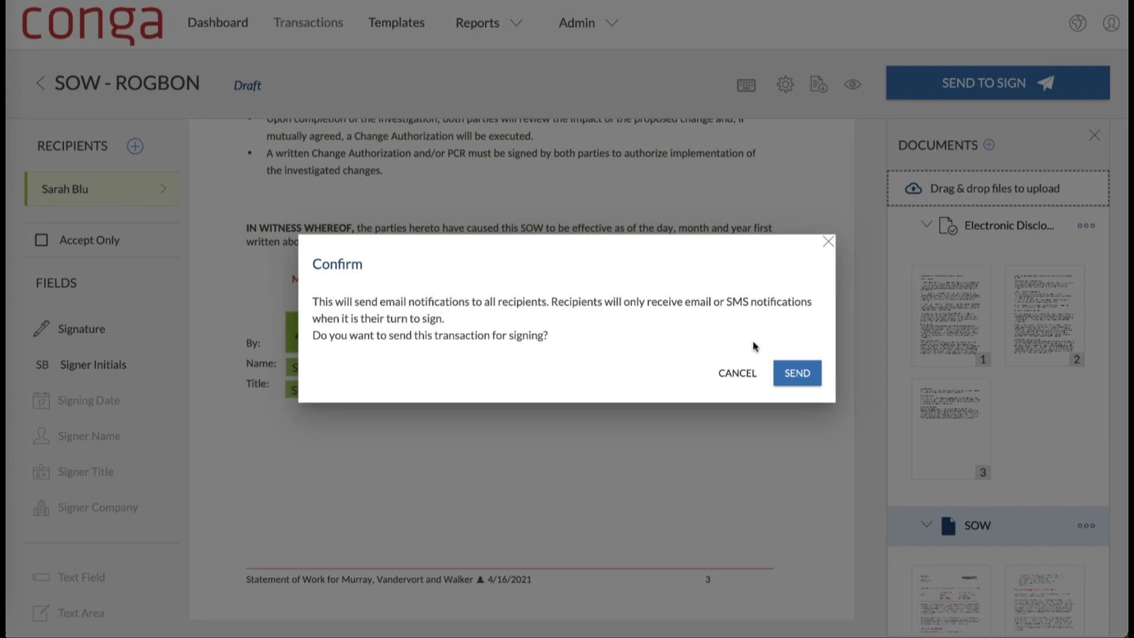
click(789, 372)
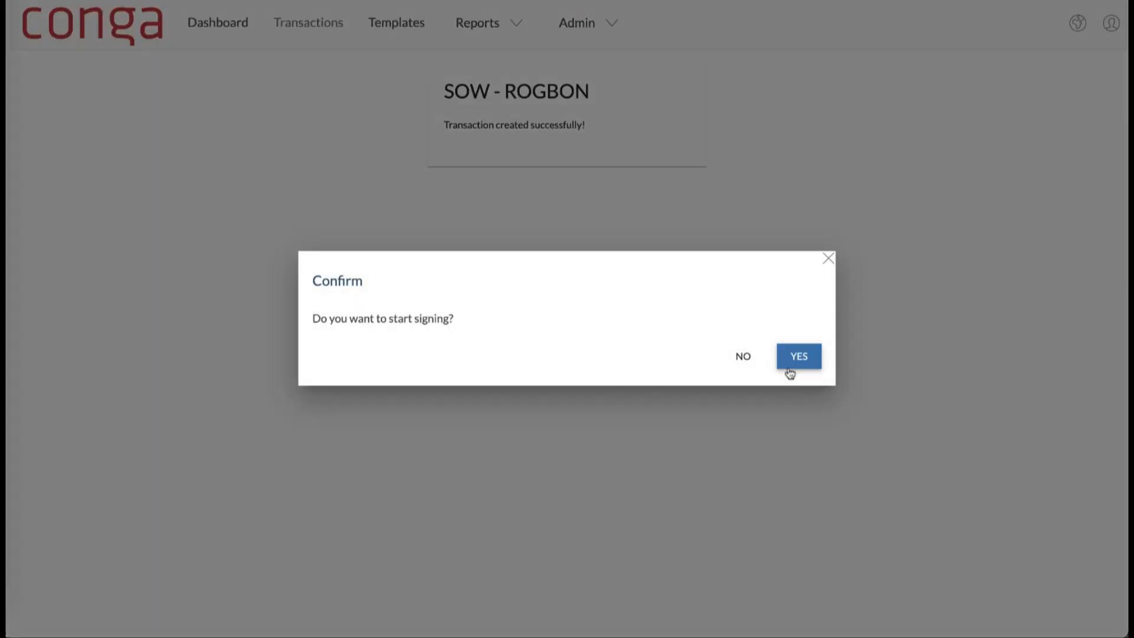
click(742, 358)
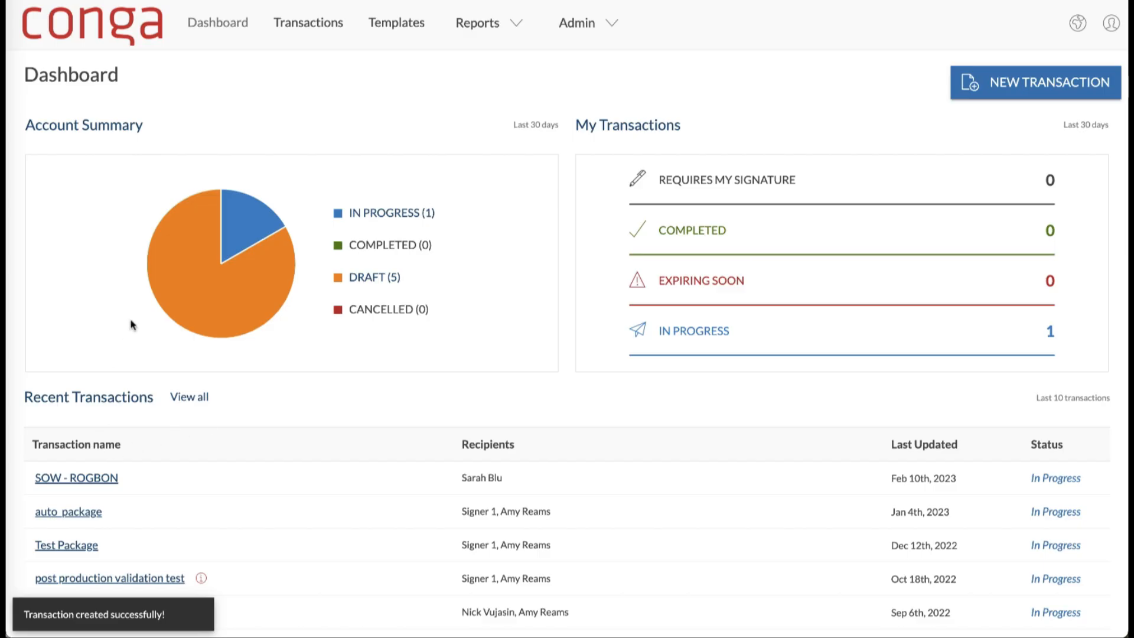
- Open the sent SOW - ROGBON transaction and examine its status, documents, recipients, details and available actions
click(90, 478)
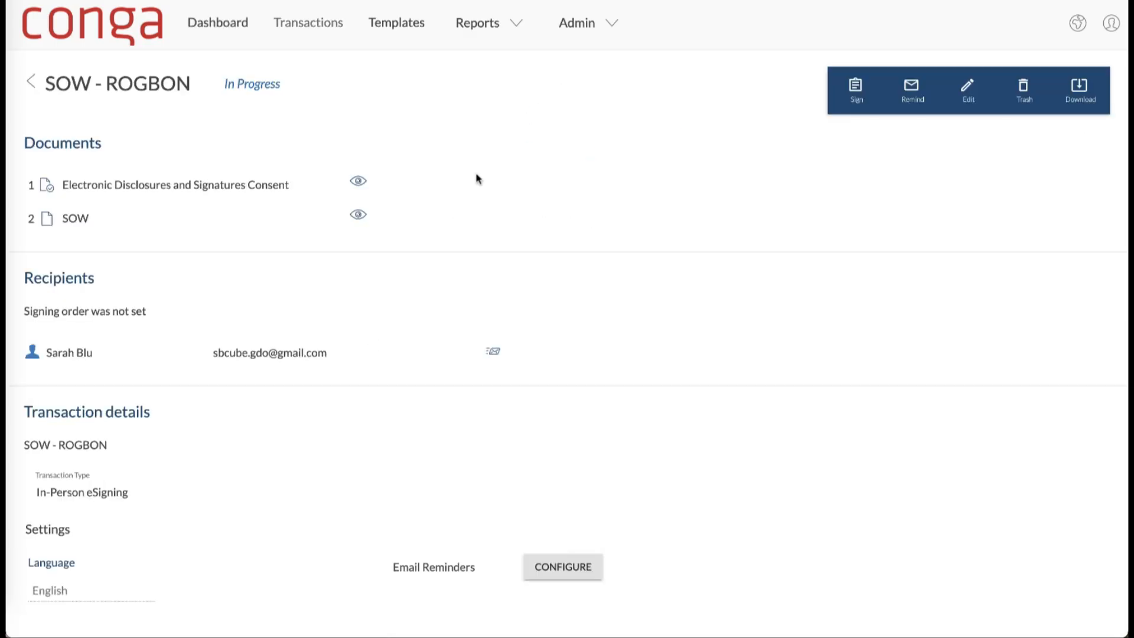
scroll(476, 177, down, 2)
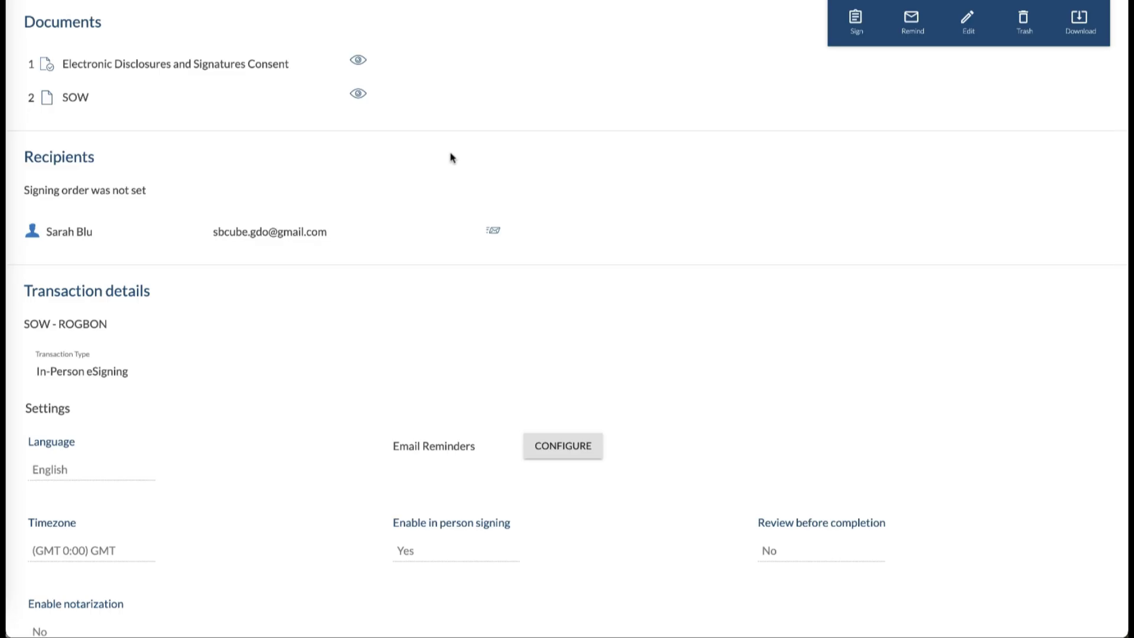
scroll(450, 158, up, 2)
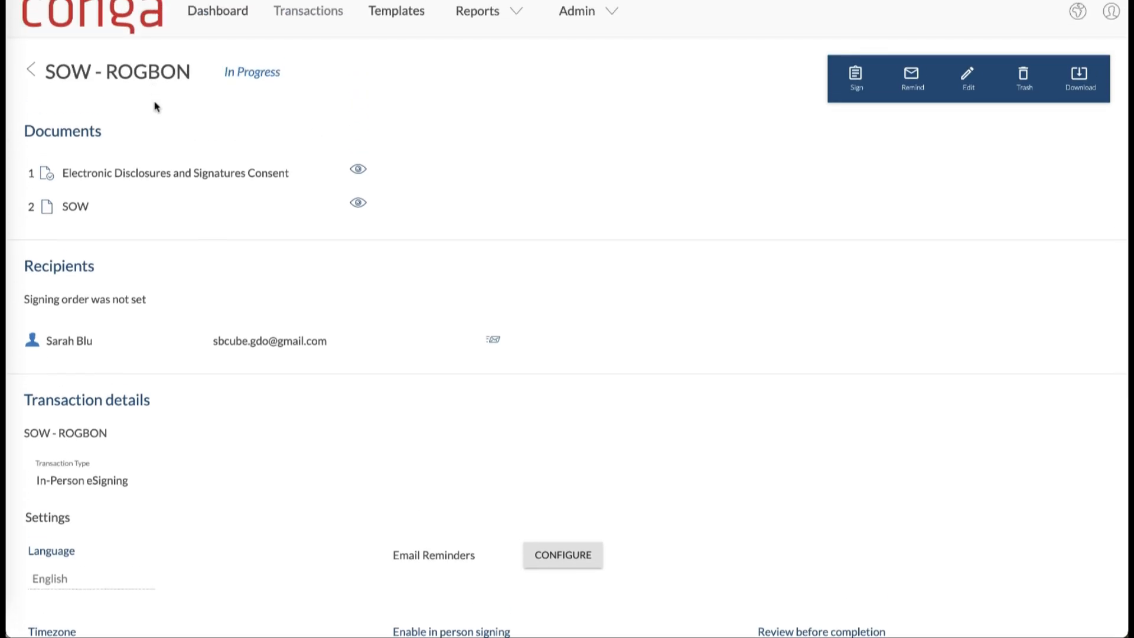
scroll(156, 108, up, 1)
scroll(156, 108, down, 1)
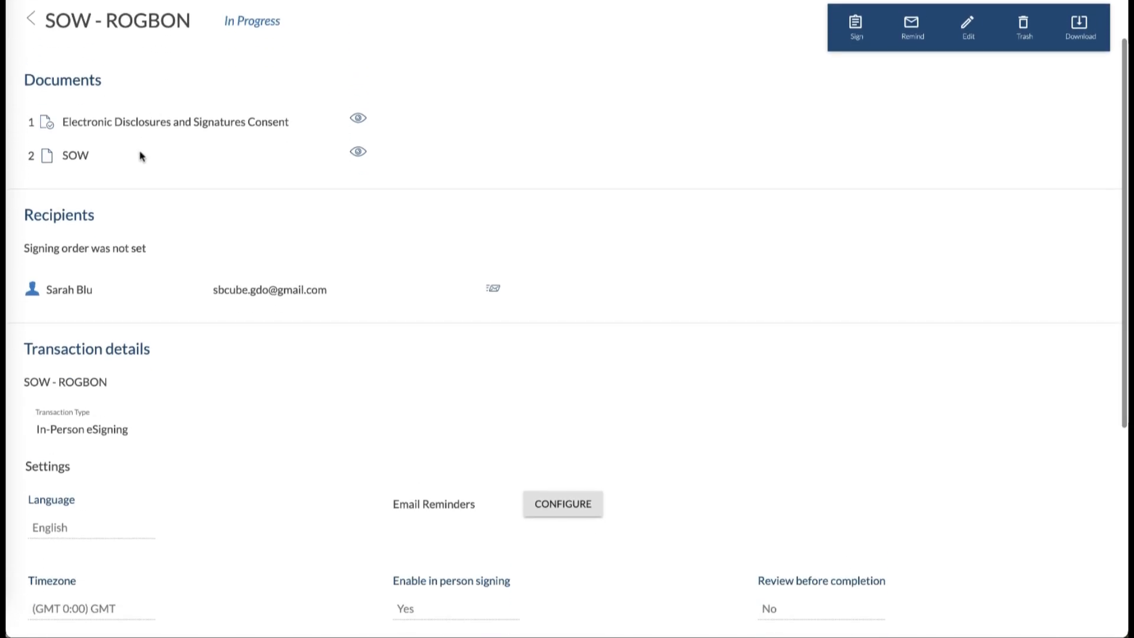
scroll(311, 297, down, 2)
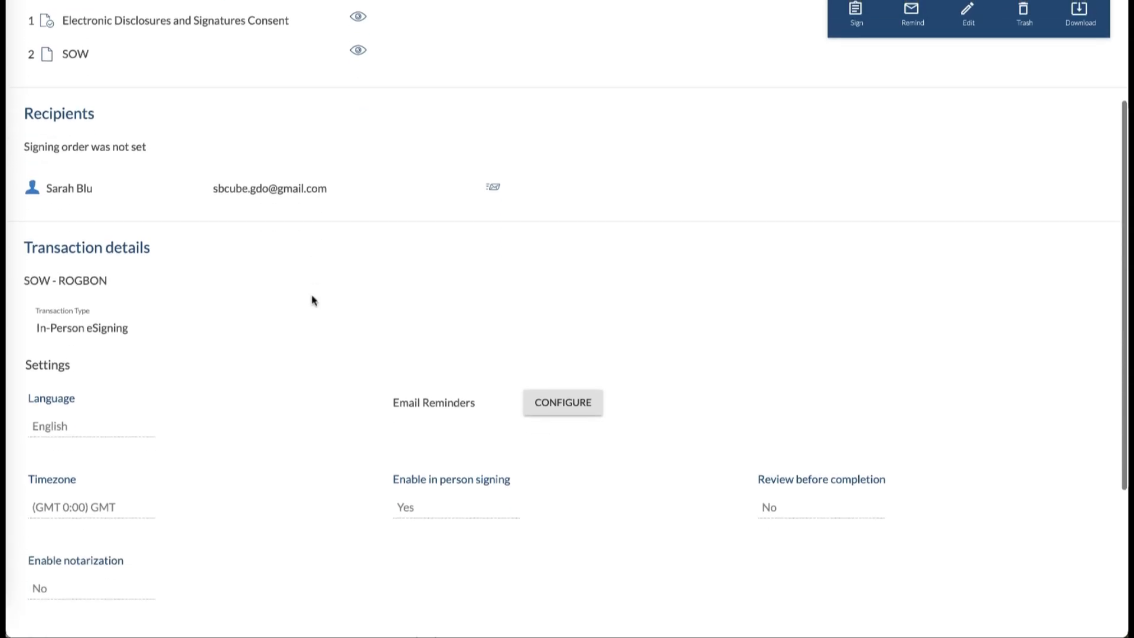
scroll(311, 299, up, 2)
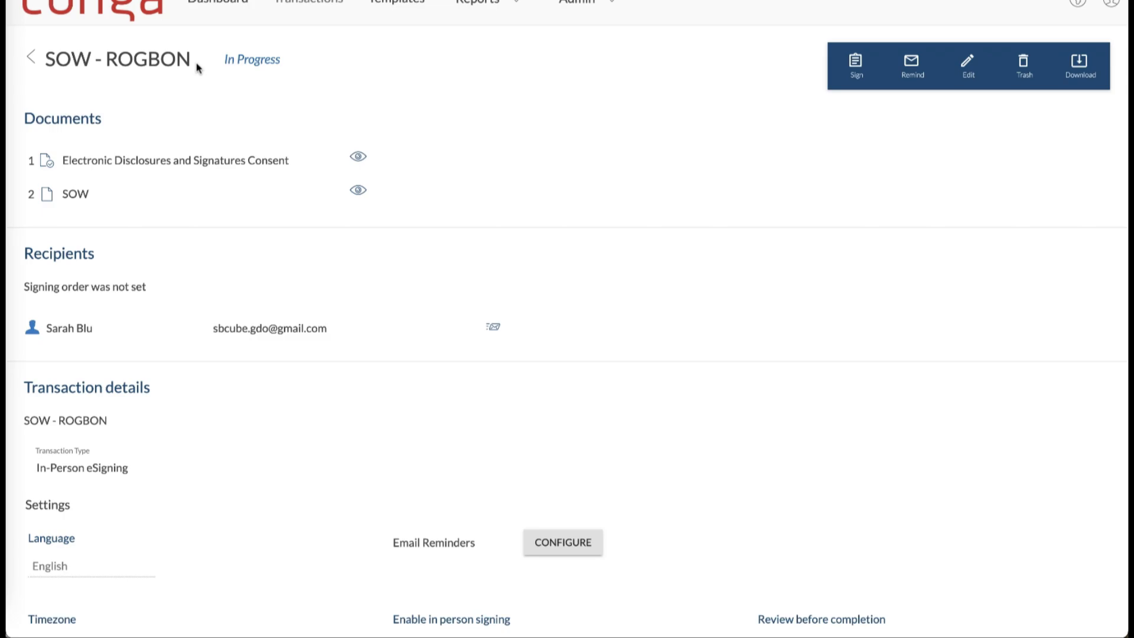
scroll(181, 111, down, 4)
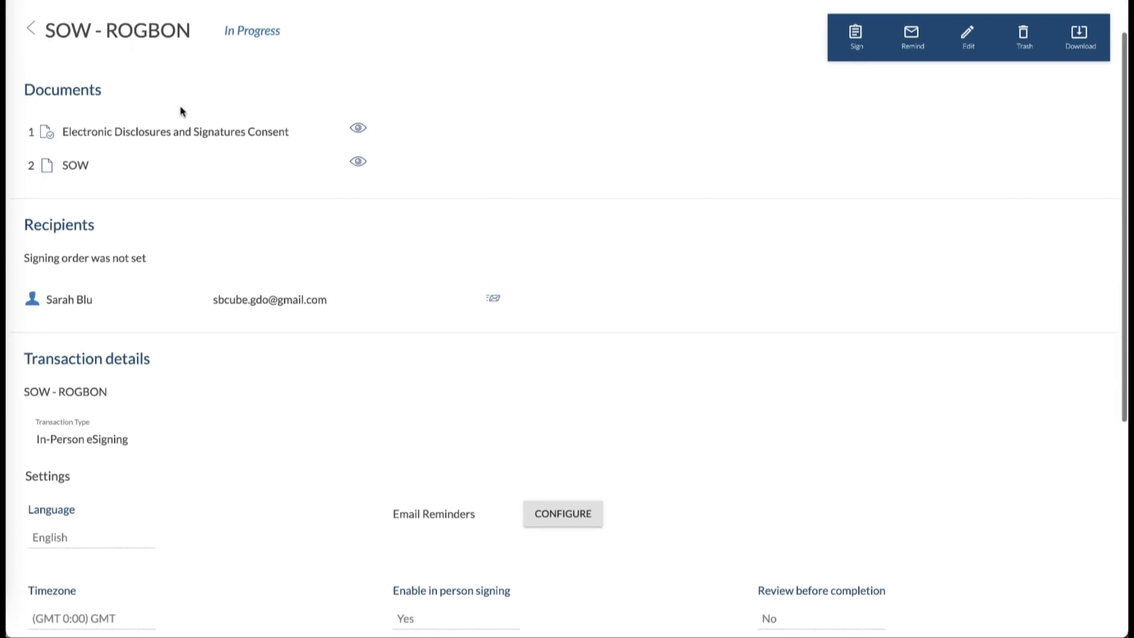
scroll(181, 111, up, 4)
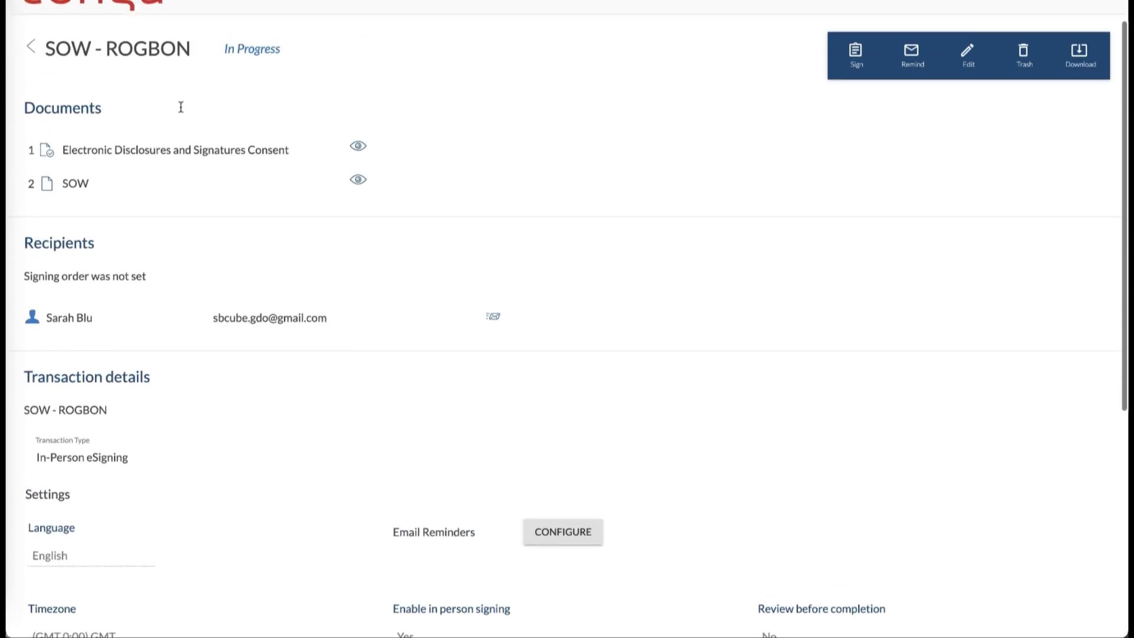